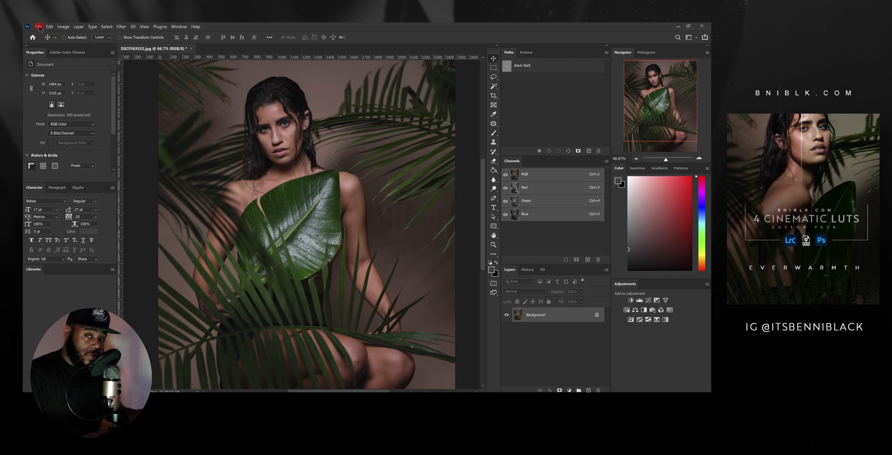
left_click(39, 27)
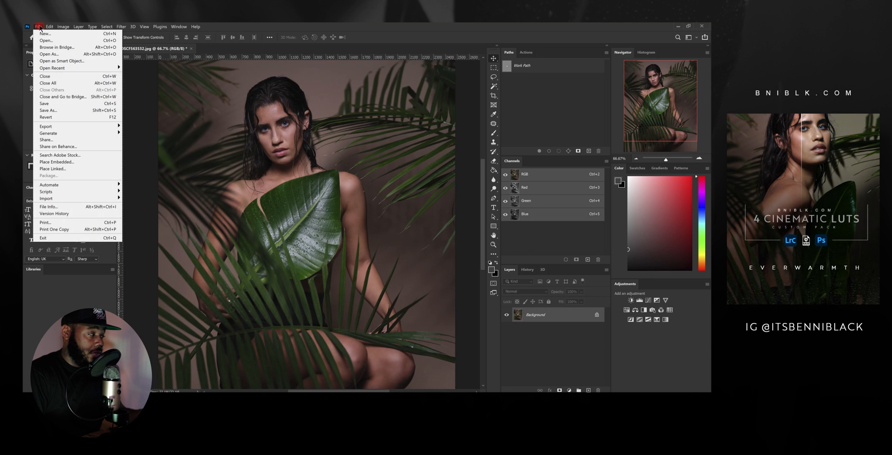
left_click(38, 26)
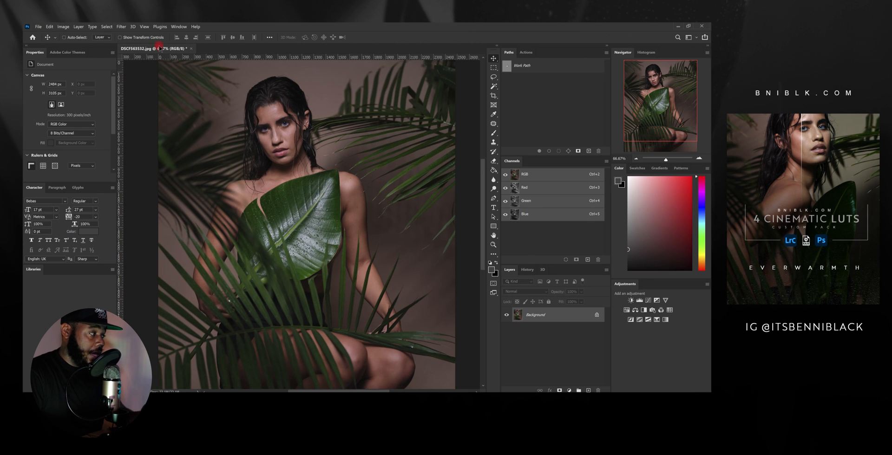
left_click(179, 28)
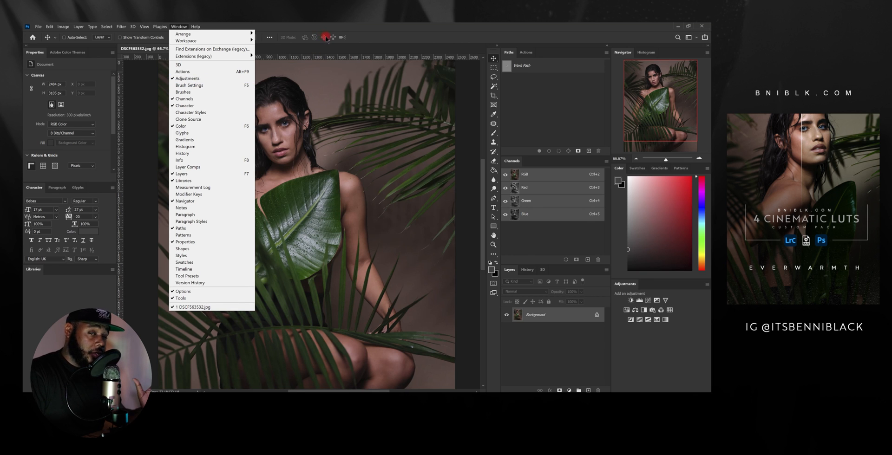
left_click(380, 27)
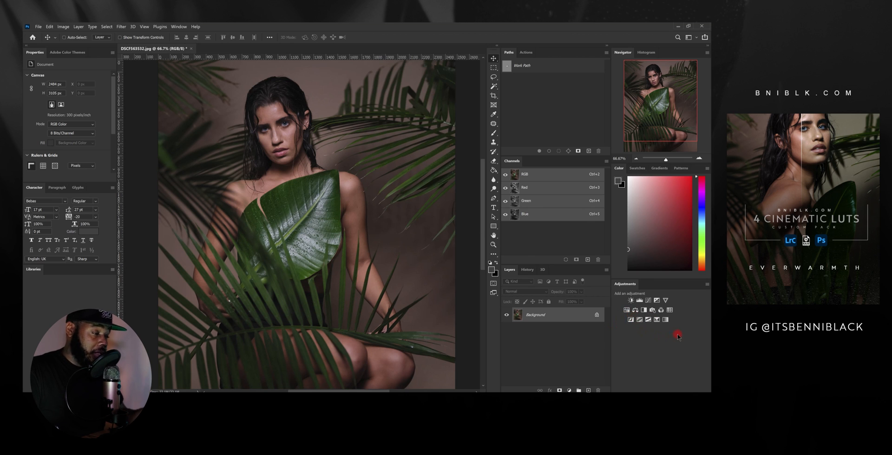
Step: Add a Color Lookup adjustment layer and browse for its 3D LUT in the Desktop pack's Everwarmth LUTs > Adobe Photoshop folder
left_click(670, 310)
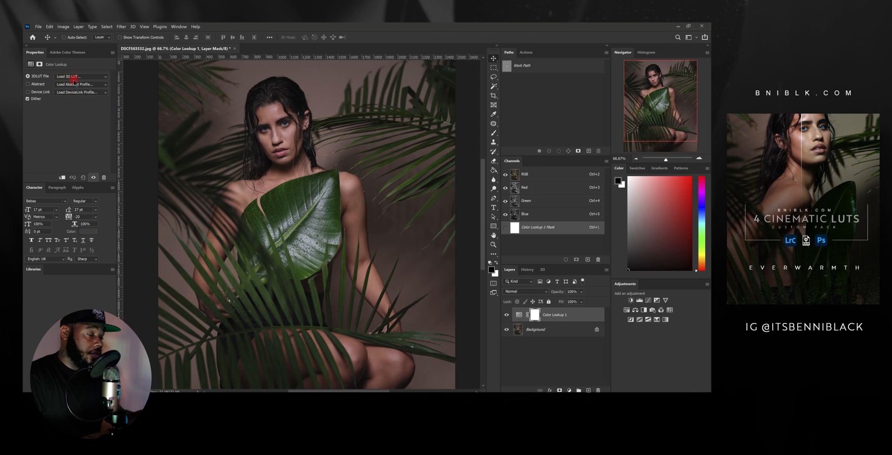
left_click(106, 78)
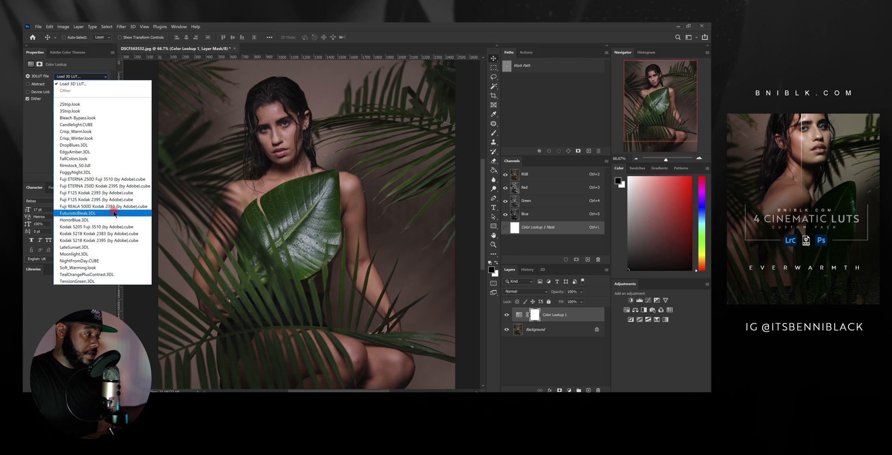
left_click(85, 84)
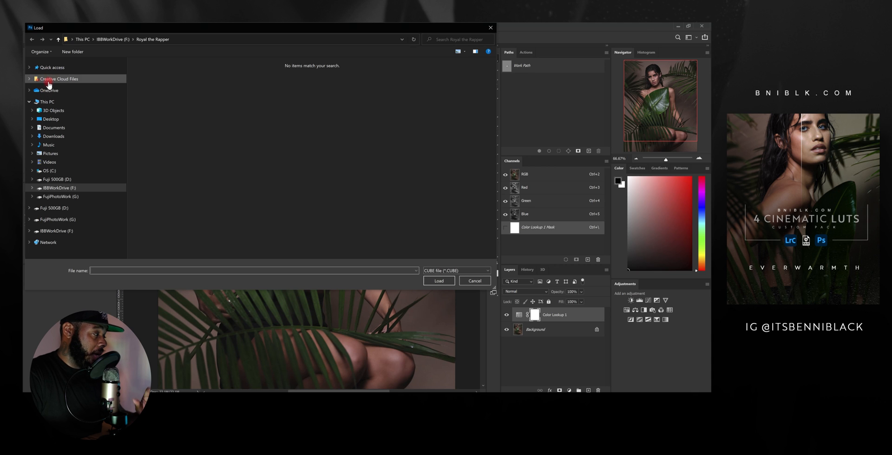
left_click(47, 119)
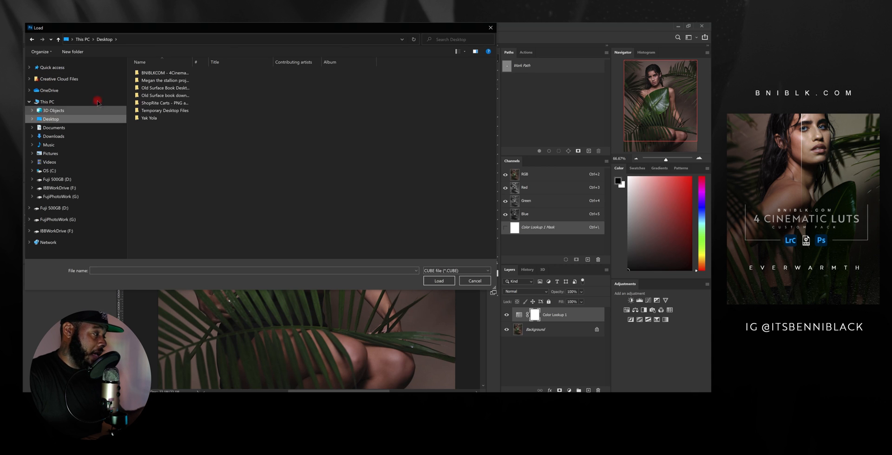
double_click(166, 73)
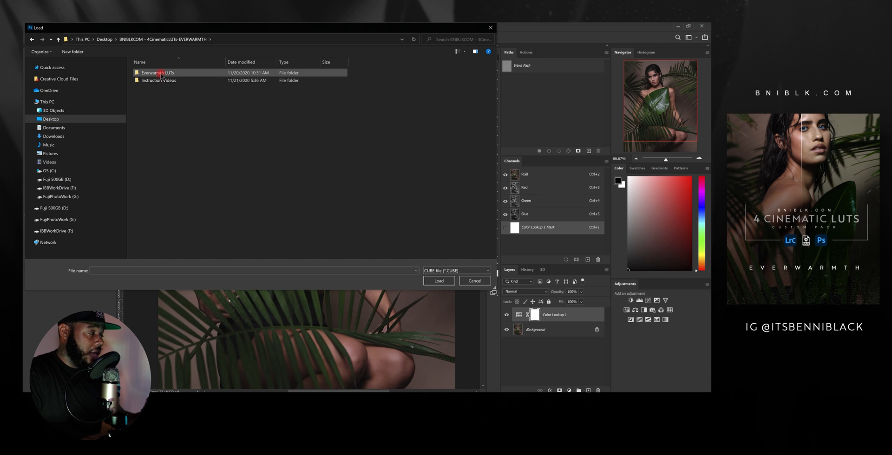
double_click(160, 74)
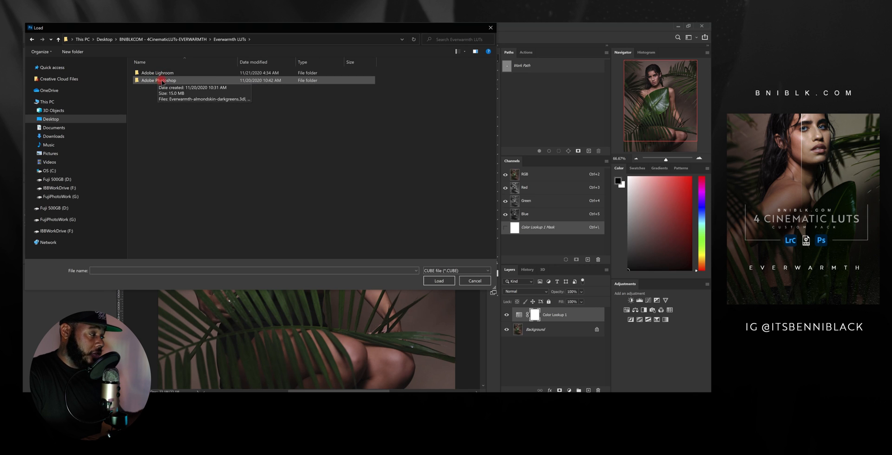
double_click(161, 82)
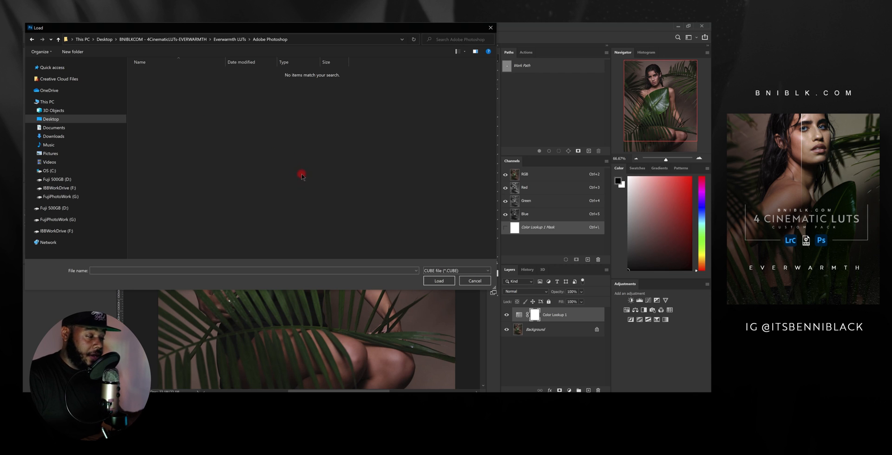
Step: Show 3DL files and load Everwarmth-Fadedmint.3dl as the Color Lookup layer's 3D LUT
left_click(446, 273)
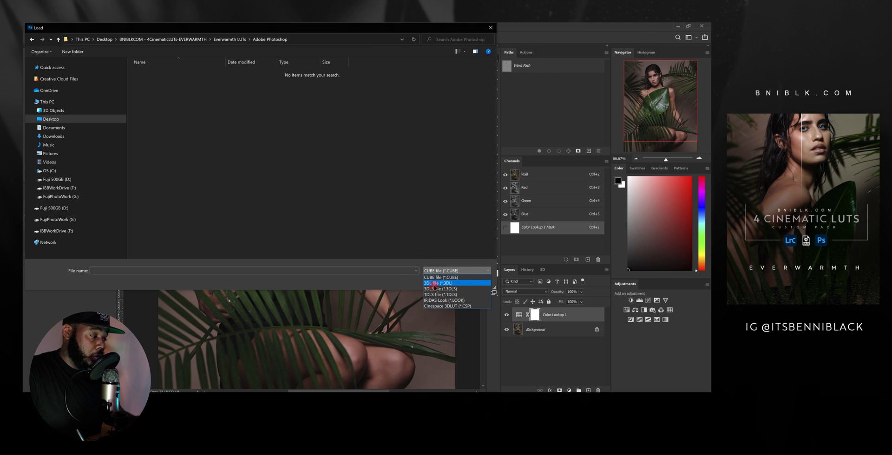
left_click(439, 283)
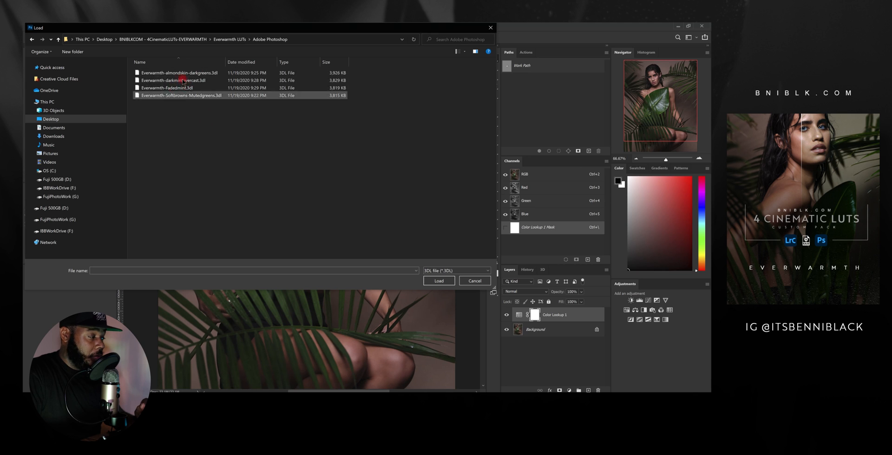
left_click(192, 95)
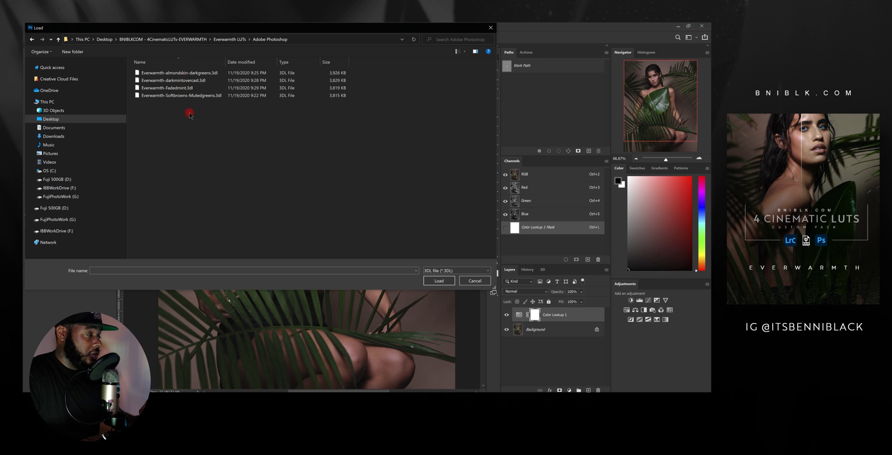
left_click(176, 88)
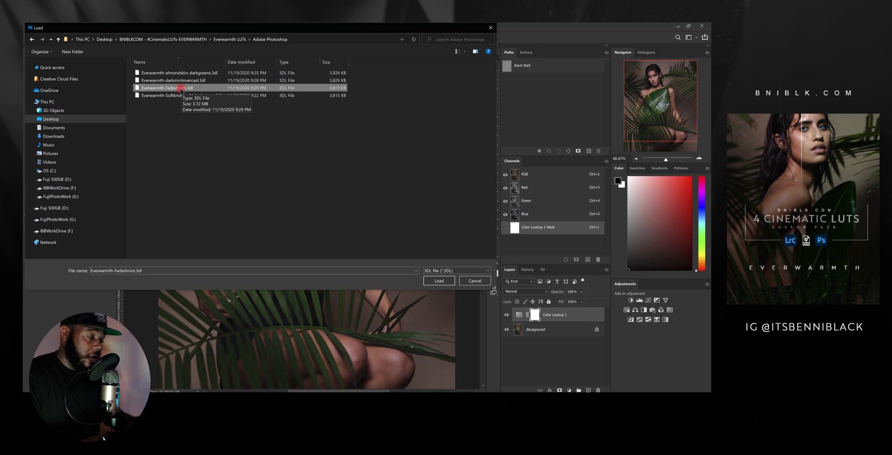
left_click(437, 281)
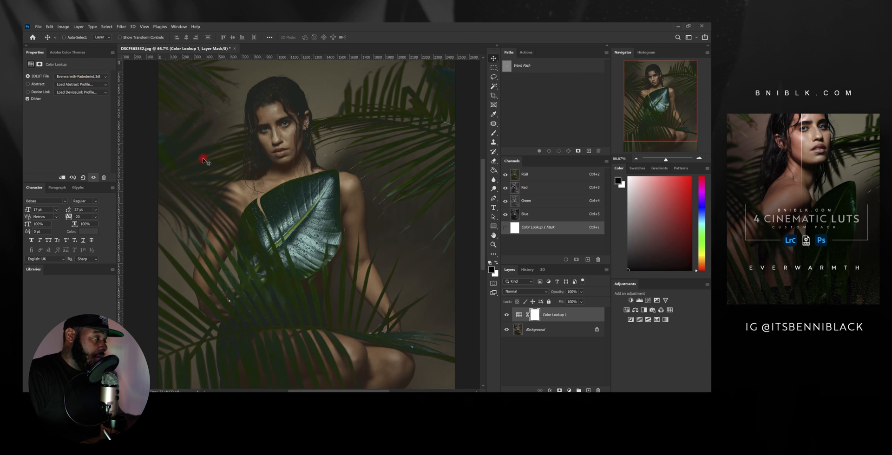
Step: Reduce the Color Lookup layer's opacity to 62%
left_click(581, 293)
left_click_drag(589, 301, 578, 301)
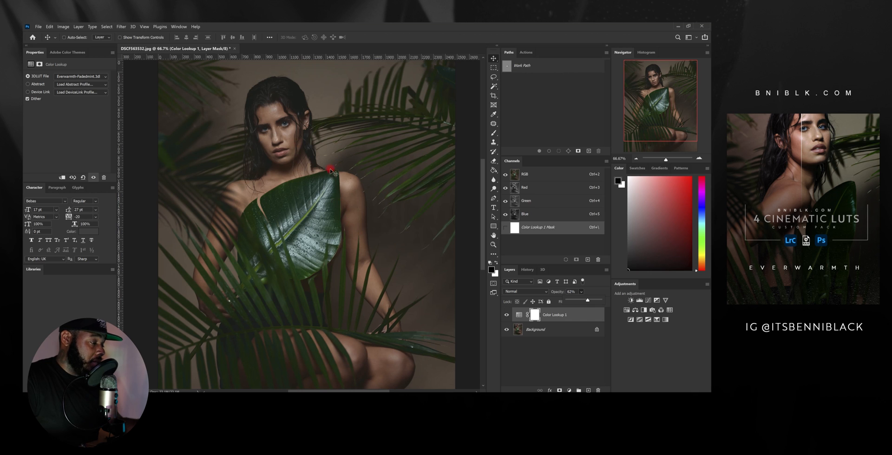
left_click(584, 313)
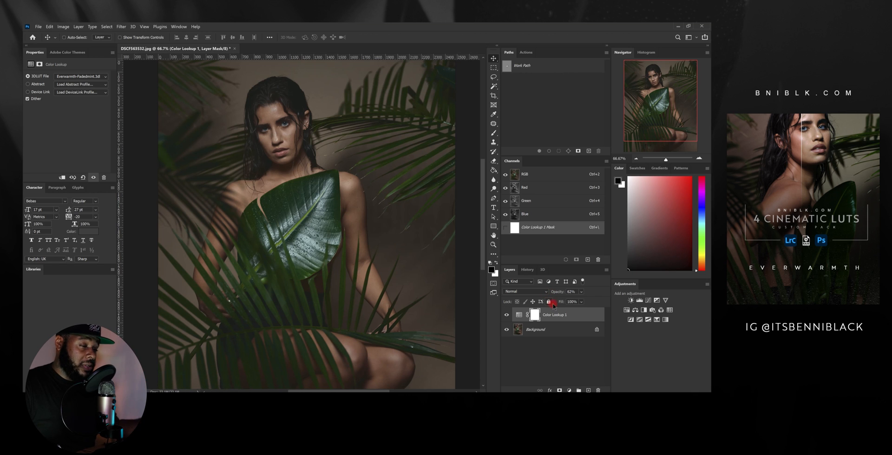
Step: Load the Blue channel's bright areas as a selection and add a Levels adjustment layer masked to it
left_click(514, 216, "ctrl")
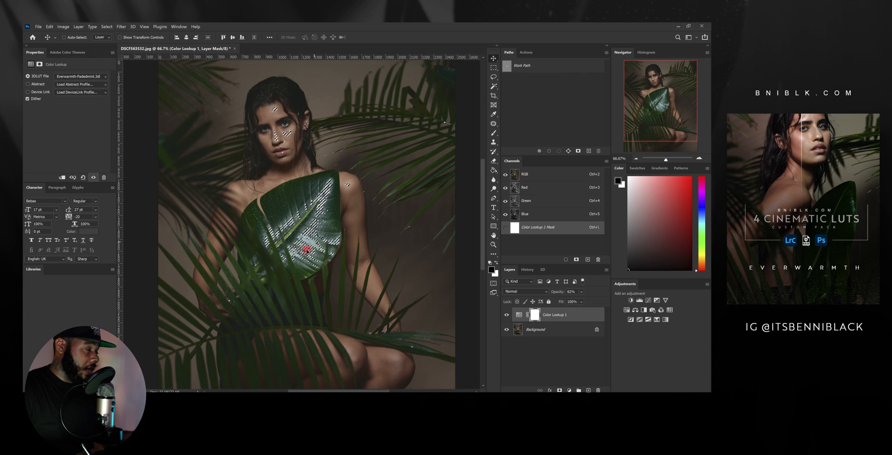
left_click(569, 391)
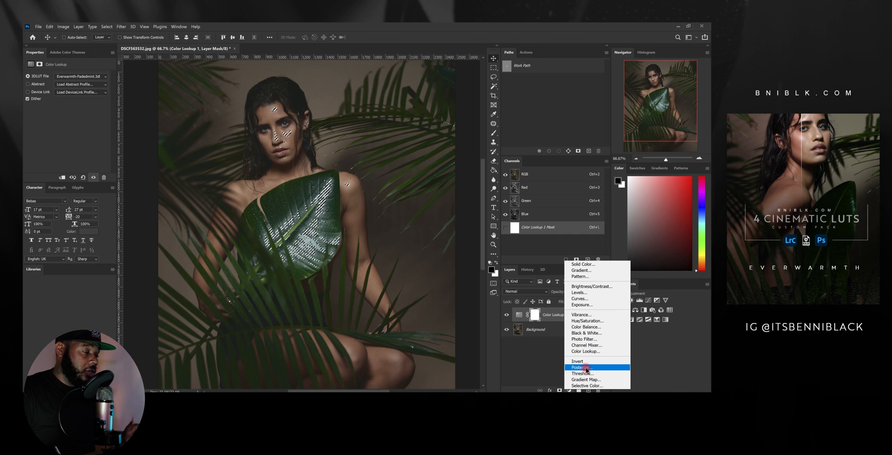
left_click(598, 296)
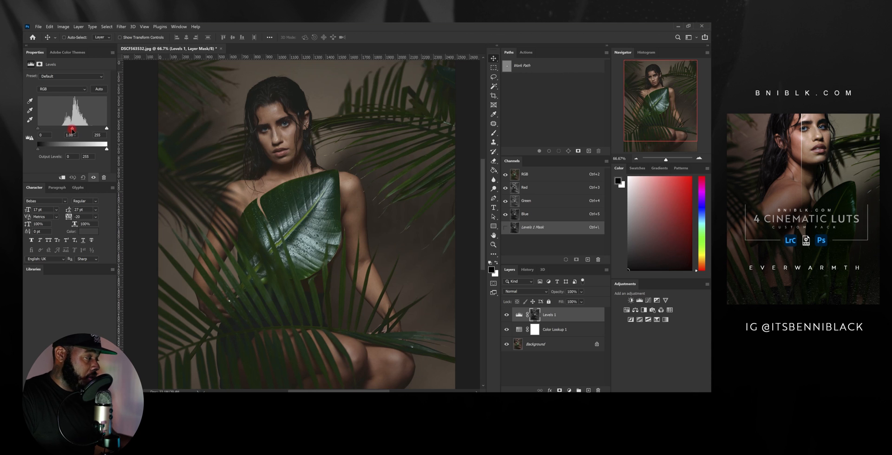
Step: Set the Levels input values to 29 for shadows, 1.38 for midtones and 247 for highlights
left_click_drag(72, 131, 63, 133)
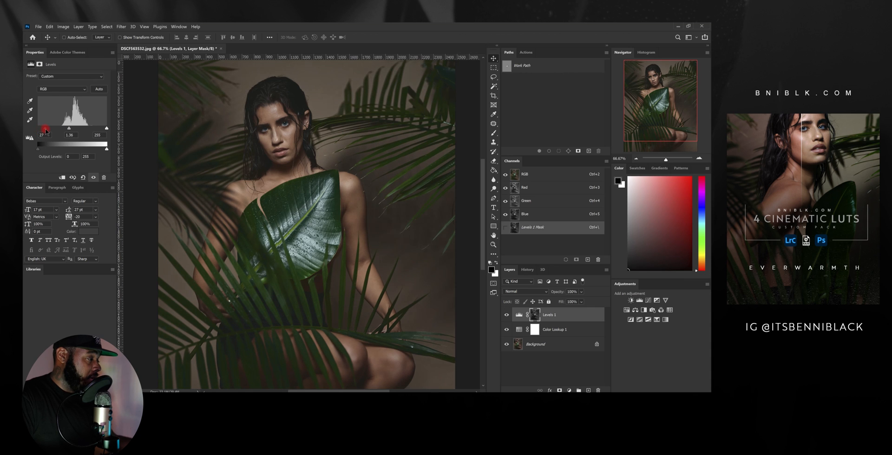
left_click_drag(45, 130, 46, 130)
left_click(106, 128)
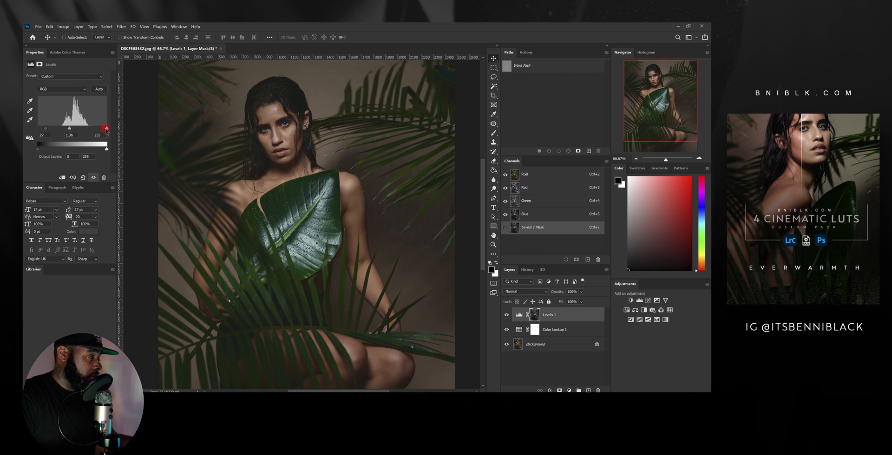
mouse_move(106, 130)
left_mouse_down()
mouse_move(90, 129)
mouse_move(105, 131)
left_mouse_up()
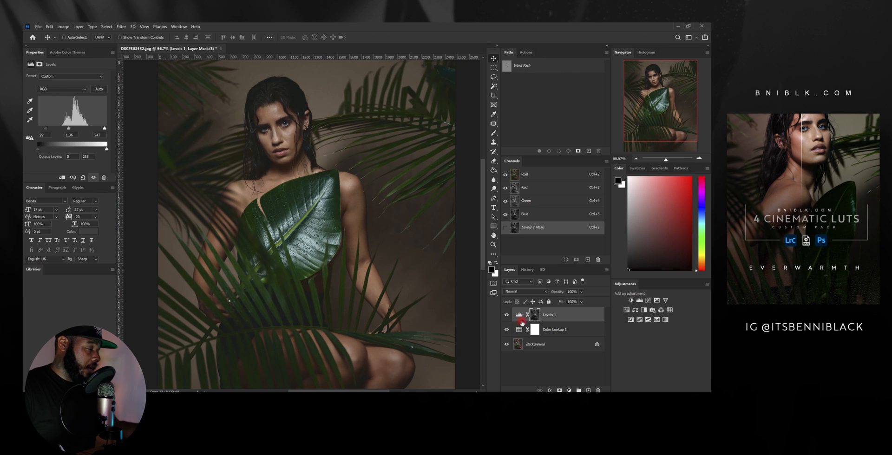
Step: Group the Levels and Color Lookup layers and toggle the group's visibility to compare the grade with the original photo
left_click(580, 330, "shift")
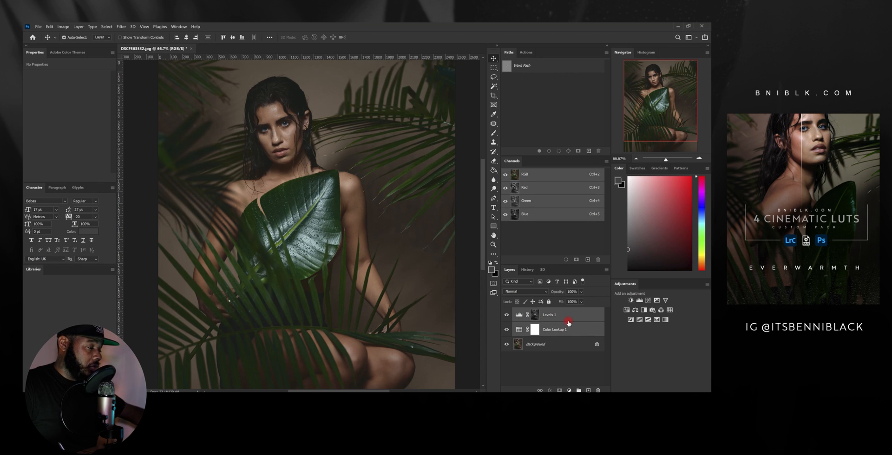
key("ctrl+g")
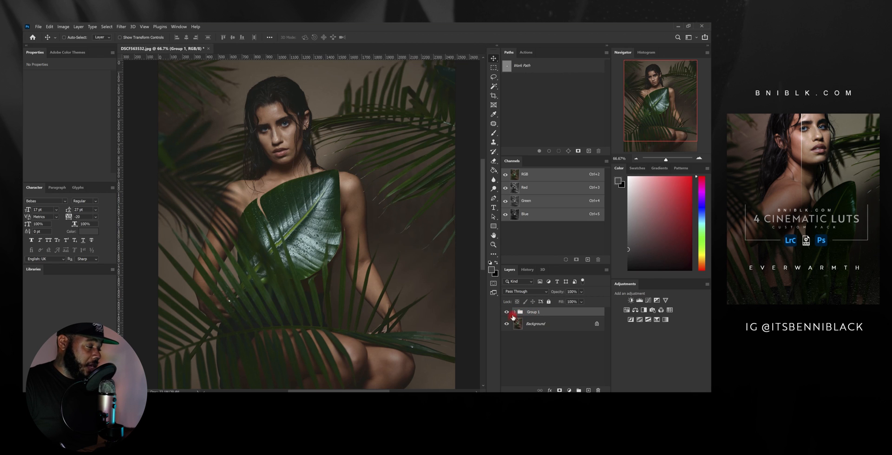
left_click(507, 312)
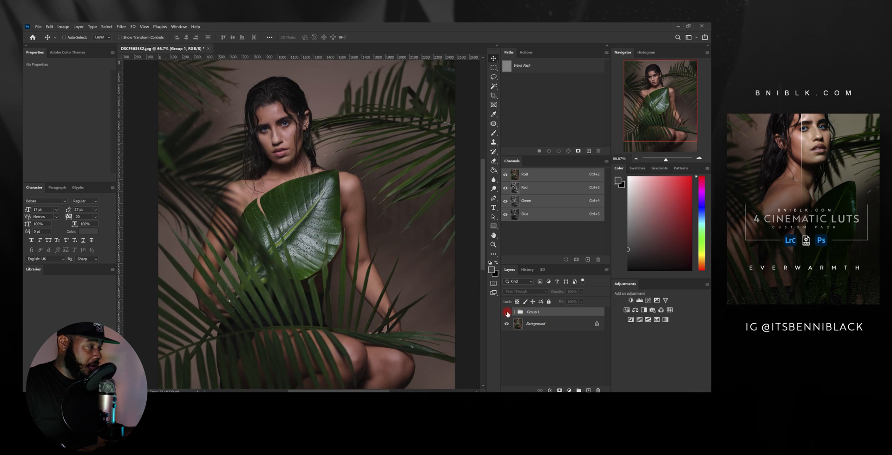
left_click(507, 312)
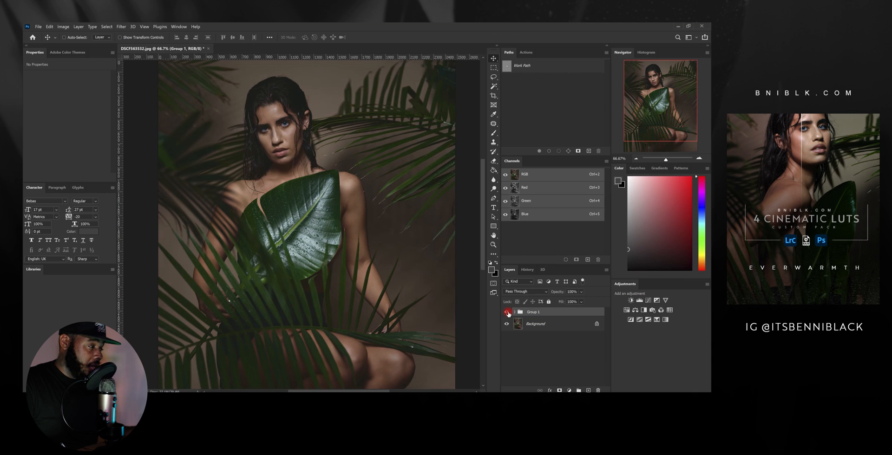
left_click(507, 313)
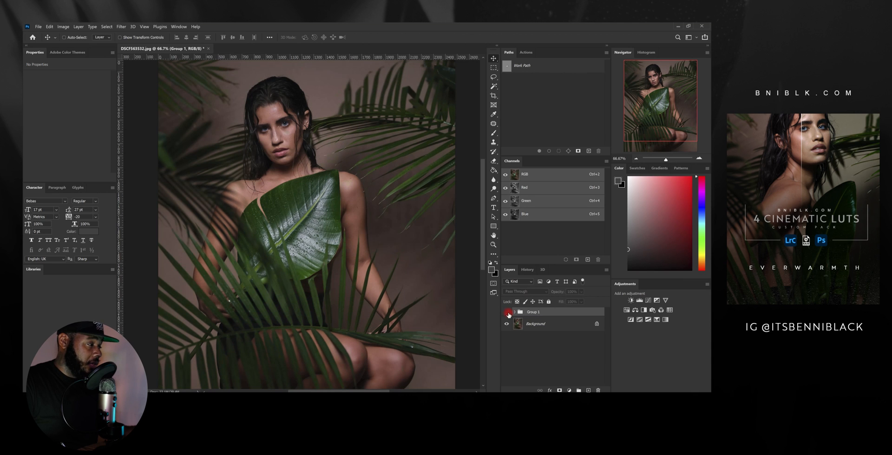
left_click(507, 313)
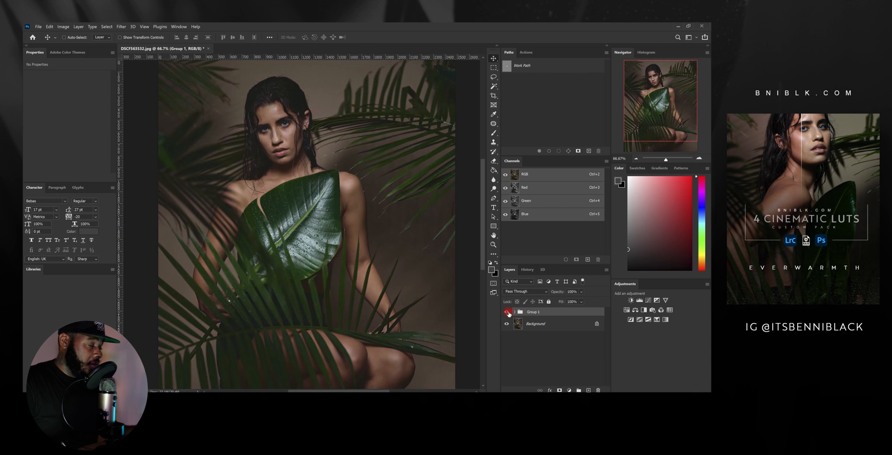
Step: Expand the group to review its adjustment layers and open the opacity control of the Color Lookup layer
left_click(514, 312)
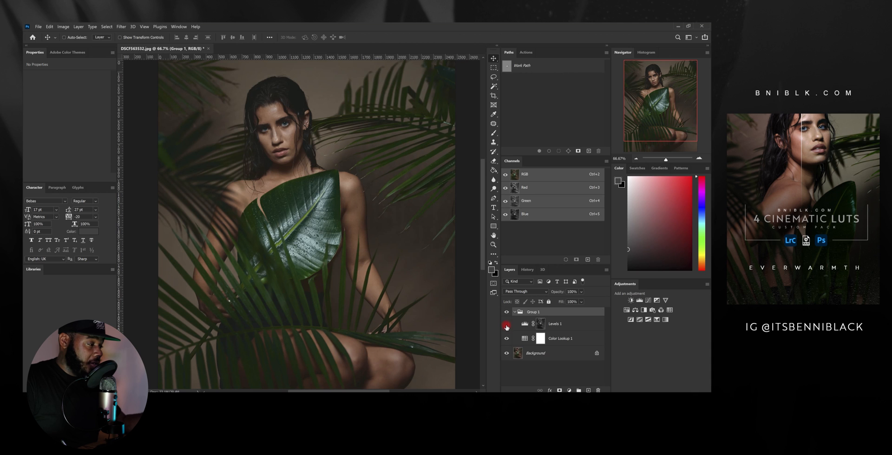
left_click(568, 340)
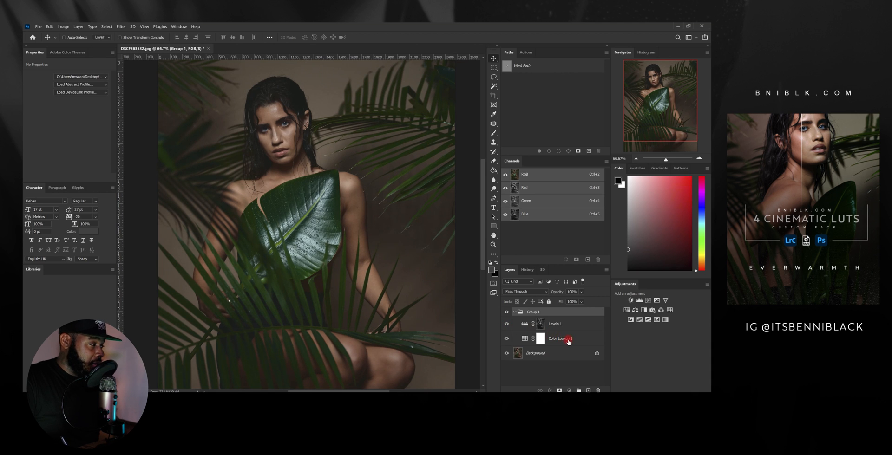
left_click(582, 293)
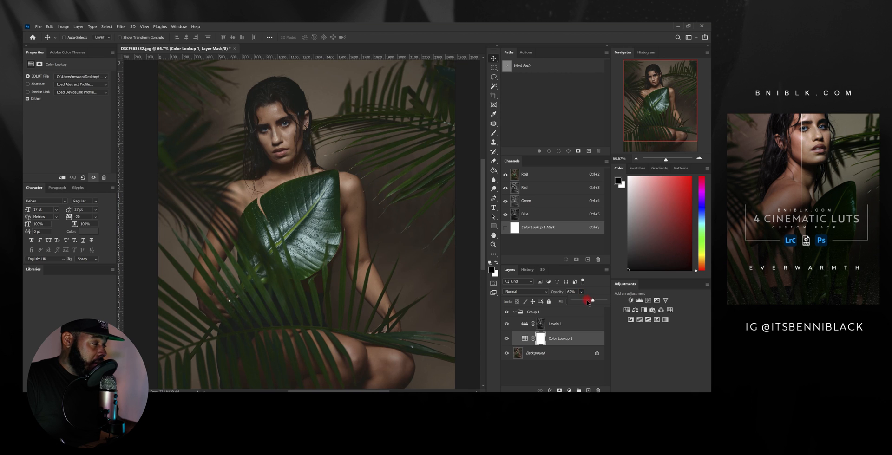
left_click(593, 284)
left_click(514, 313)
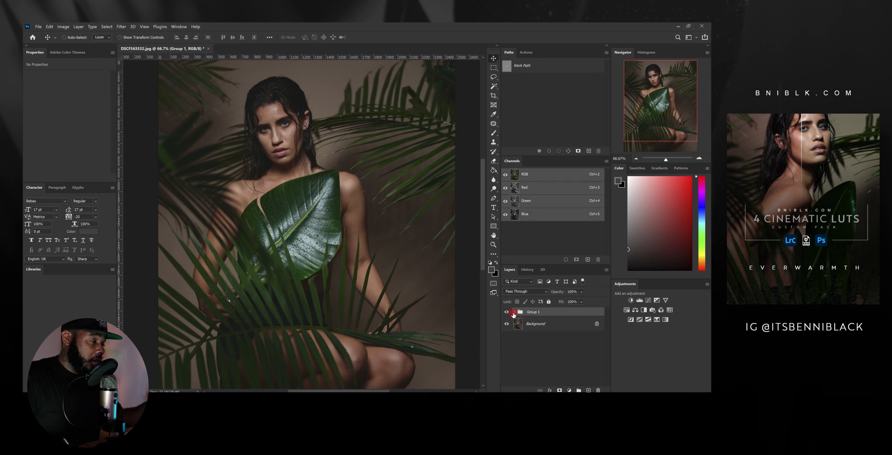
left_click(516, 314)
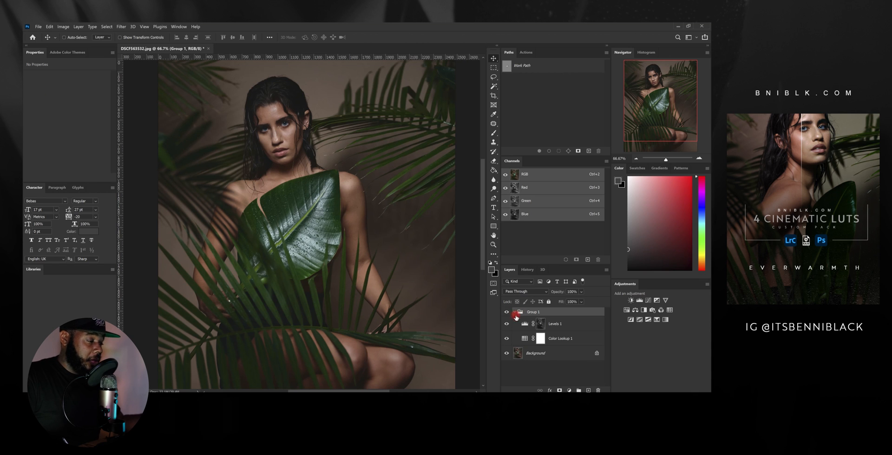
Step: Load the Green channel's bright areas as a selection and add a Curves adjustment layer masked to it
left_click(515, 203, "ctrl")
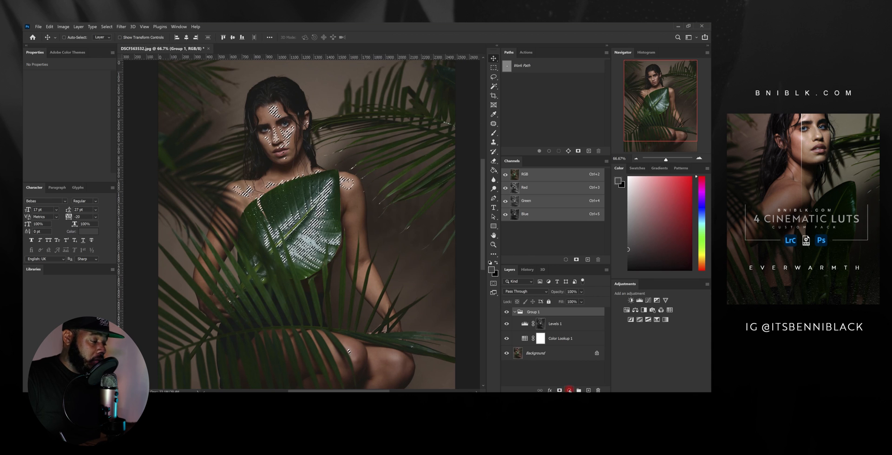
left_click(569, 390)
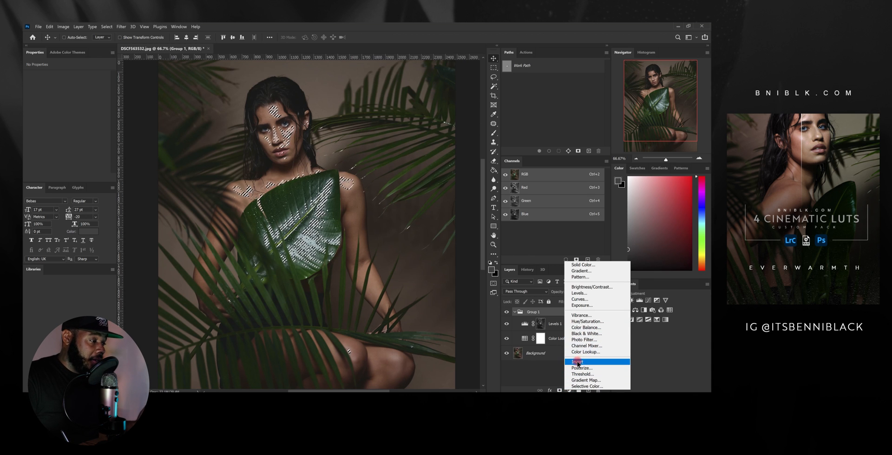
left_click(579, 300)
Step: Shape the RGB curve with slightly raised midtones, added shadow and highlight points, and the black point lifted to output 42
left_click_drag(76, 132, 74, 126)
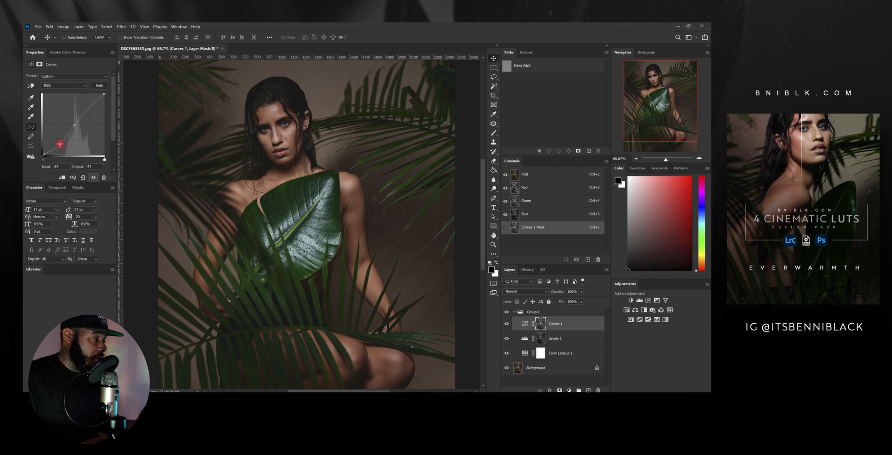
left_click_drag(59, 143, 58, 142)
left_click_drag(85, 112, 87, 113)
left_click_drag(87, 113, 85, 113)
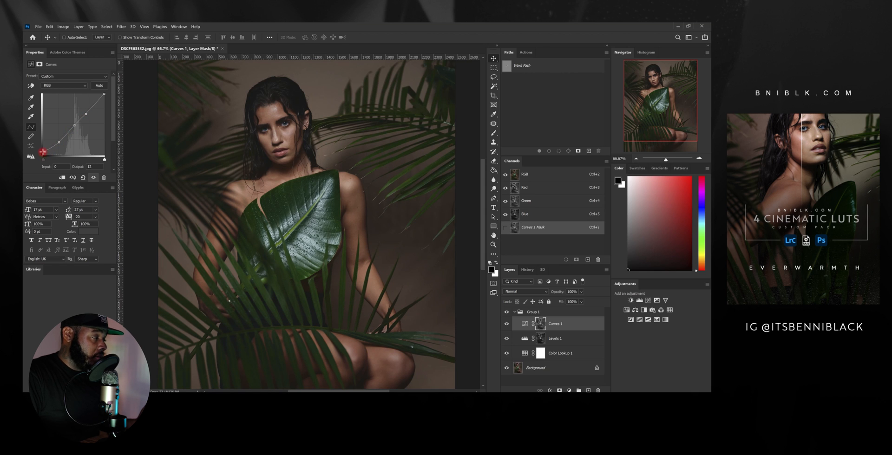
left_click_drag(43, 156, 42, 150)
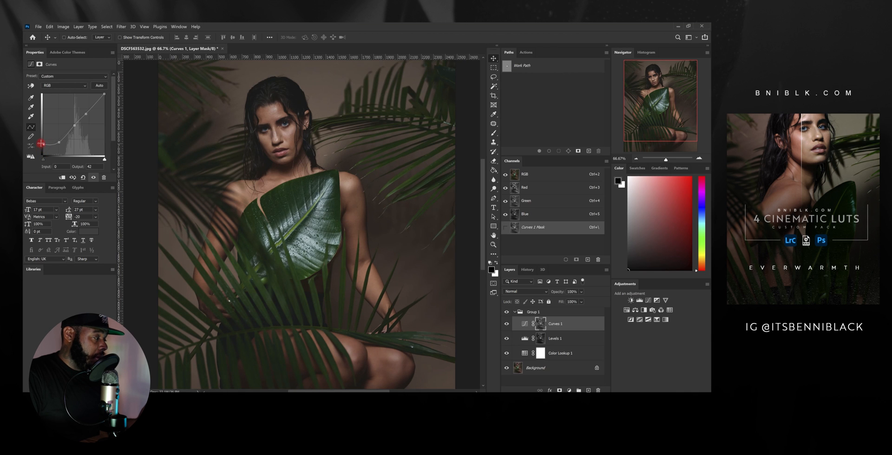
left_click_drag(41, 143, 43, 144)
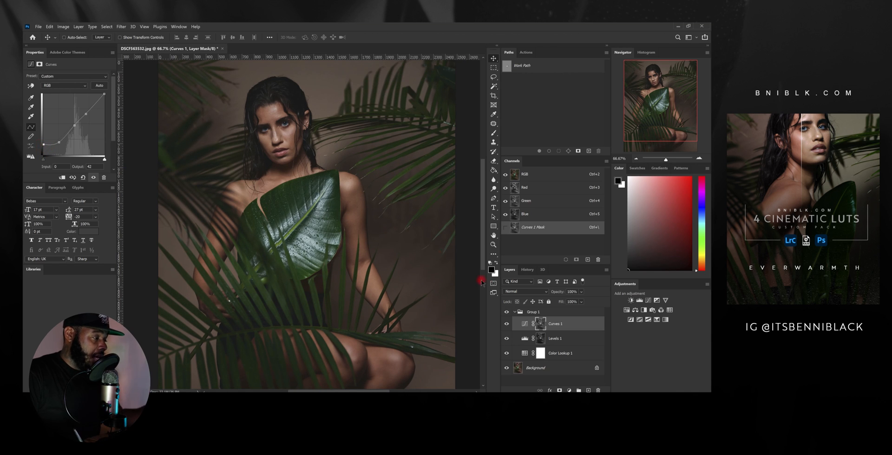
Step: Collapse the adjustment group and toggle its visibility to compare the grade with the original, including at 50% zoom
left_click(515, 312)
left_click(507, 313)
left_click(507, 313)
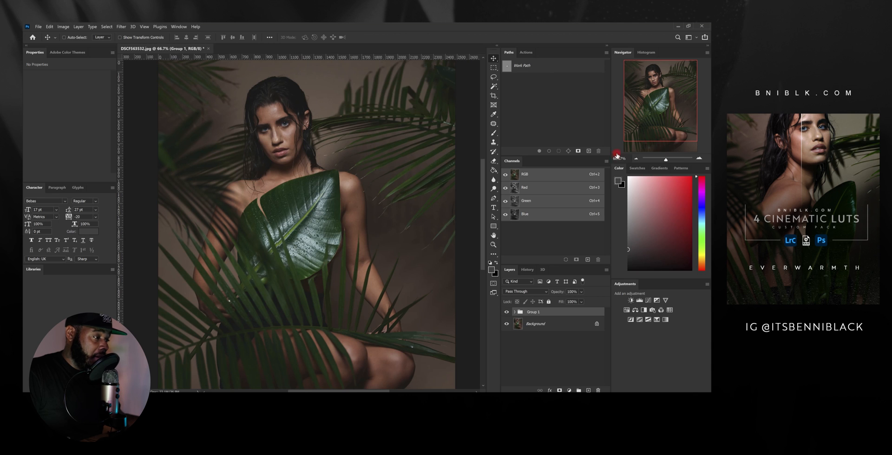
left_click(631, 159)
left_click(630, 159)
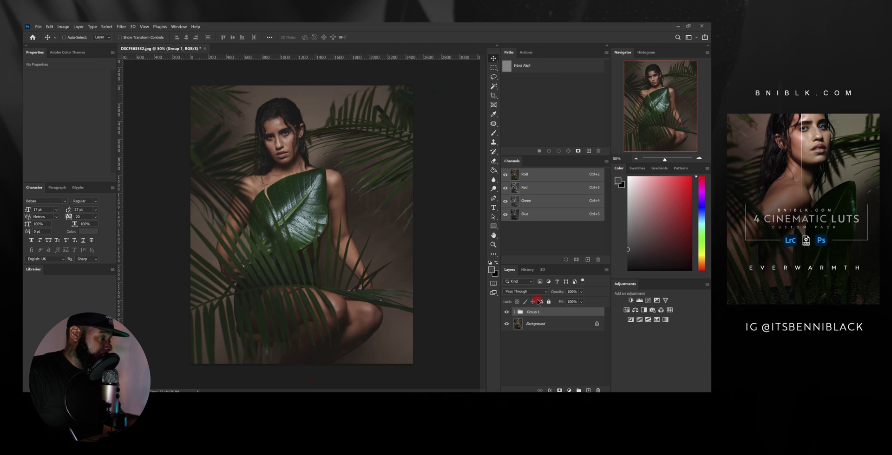
left_click(507, 313)
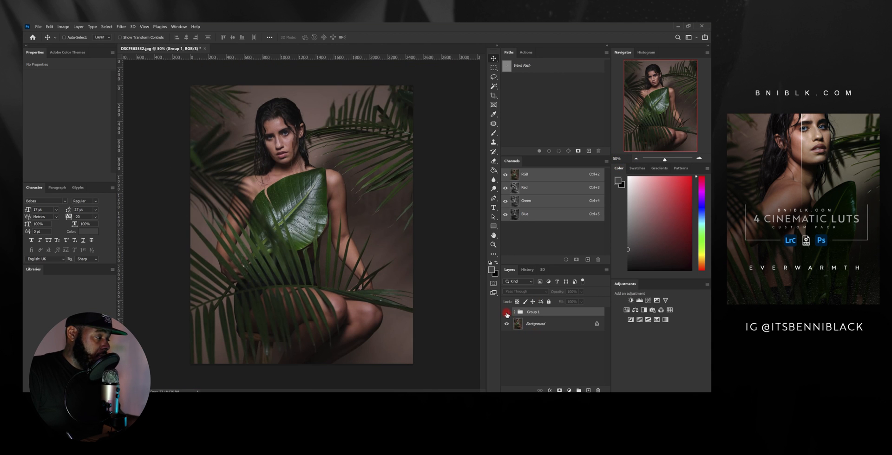
left_click(507, 313)
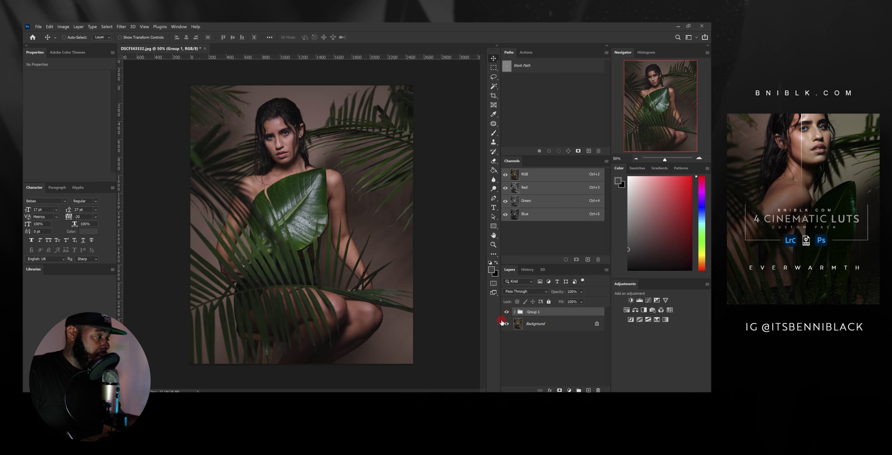
Step: Examine the graded face and hair up close at up to 200% zoom, returning to a 66.67% view of the portrait
left_click(699, 159)
left_click(698, 158)
left_click(698, 158)
left_click_drag(668, 104, 653, 68)
left_click(699, 159)
left_click(635, 159)
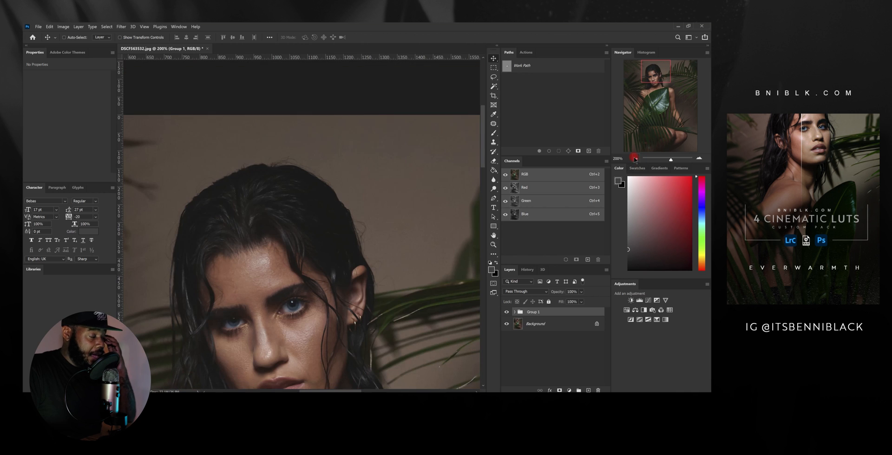
left_click(634, 158)
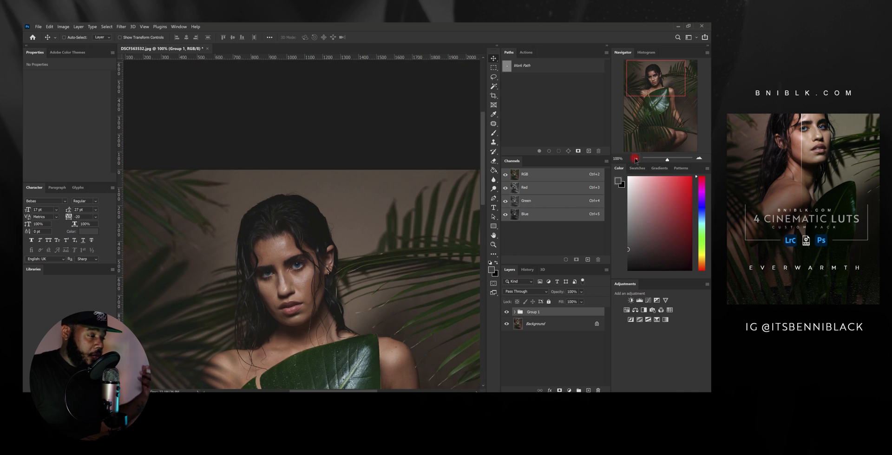
left_click(634, 159)
left_click_drag(654, 91, 659, 105)
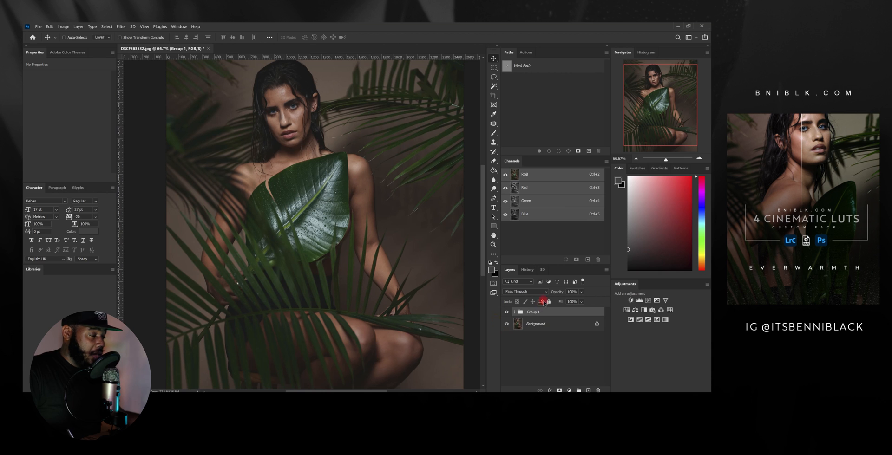
Step: Replace the Color Lookup layer's 3D LUT with the 3DL file Everwarmth-darkmintovercast.3dl
left_click(515, 313)
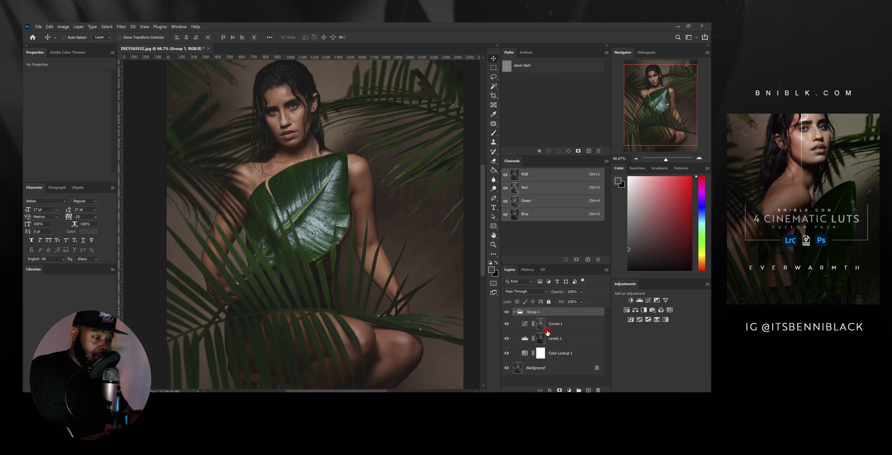
left_click(561, 355)
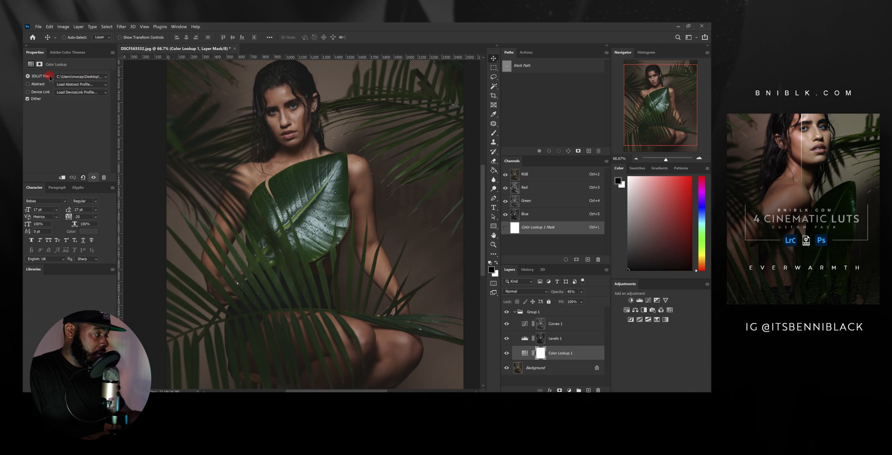
left_click(105, 77)
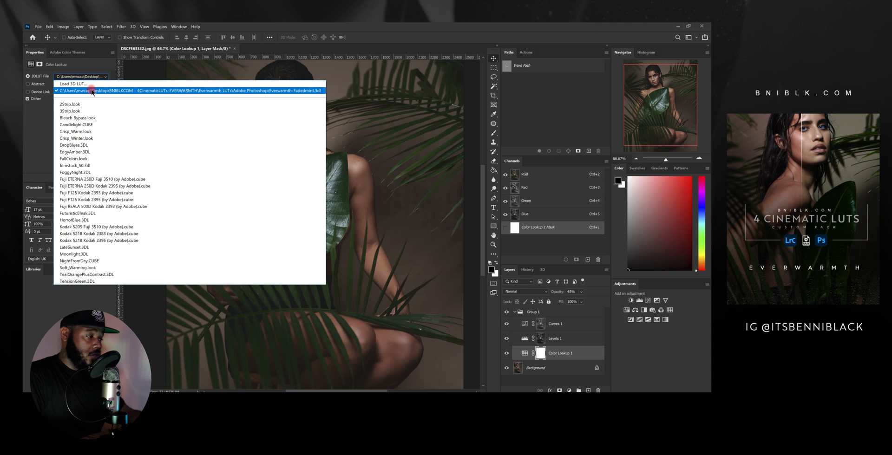
left_click(86, 84)
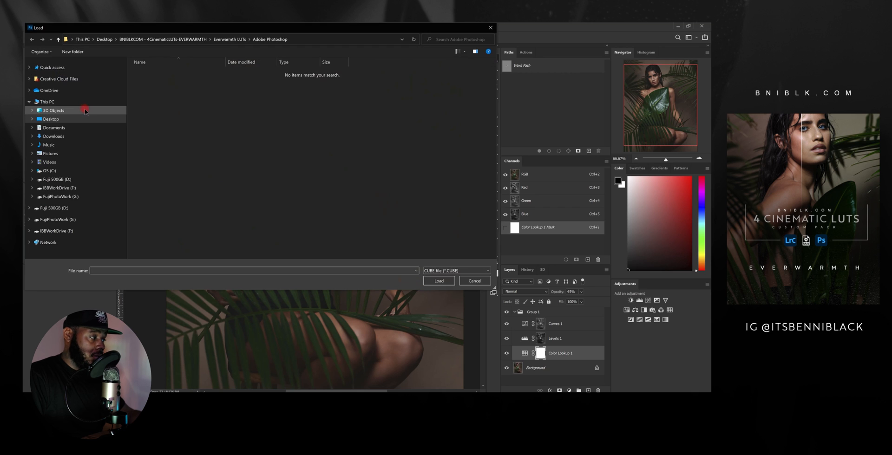
left_click(464, 272)
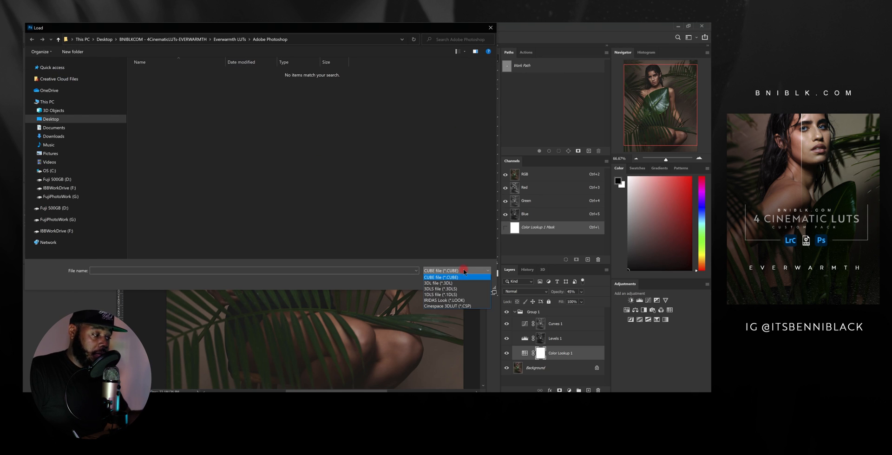
left_click(455, 284)
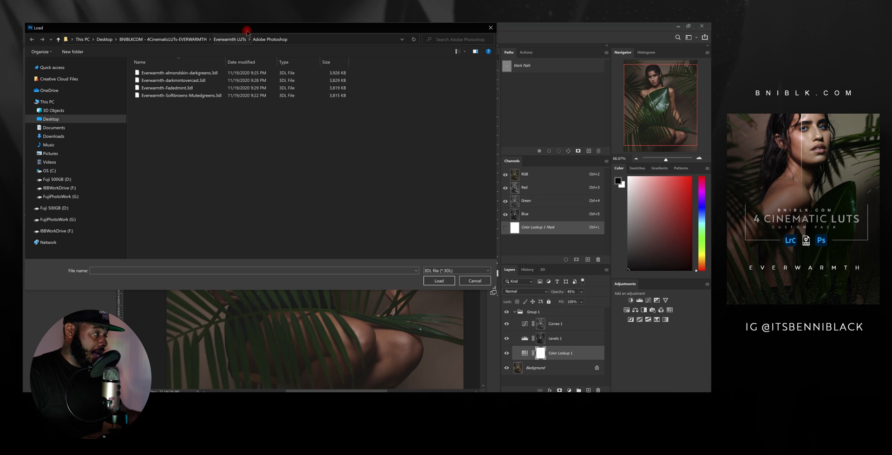
left_click_drag(247, 26, 258, 53)
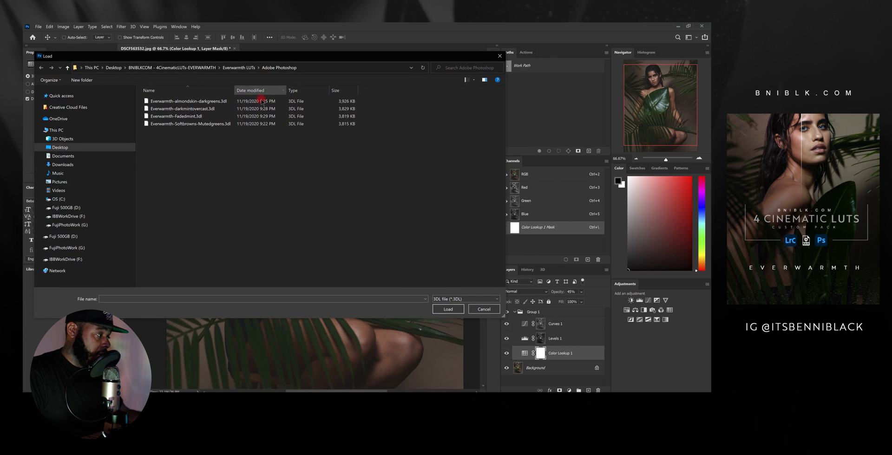
left_click(197, 109)
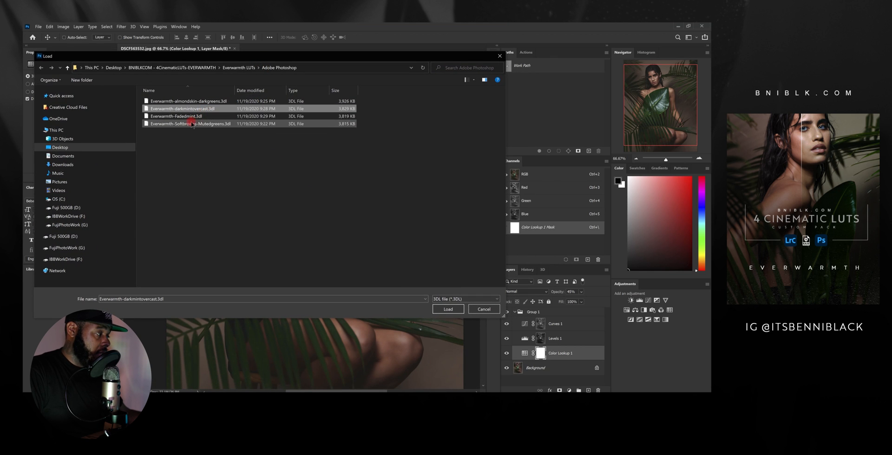
left_click(448, 308)
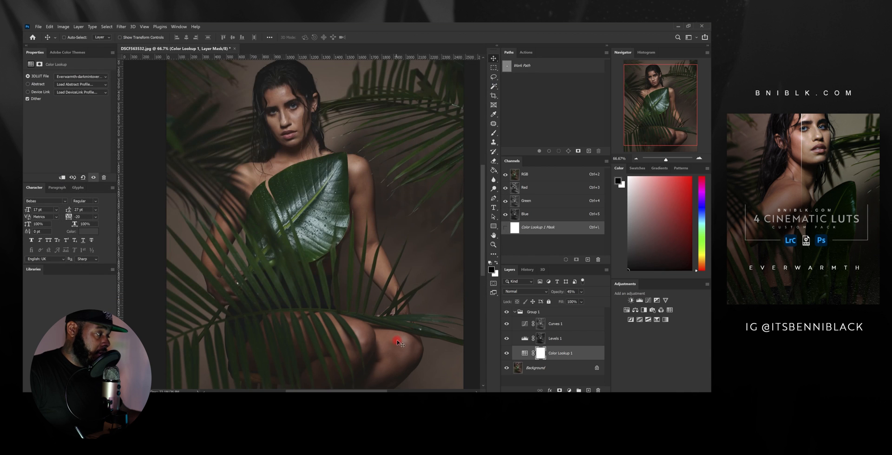
Step: Collapse the group and toggle its visibility to compare the dark mint overcast look with the original photo
left_click_drag(650, 110, 654, 103)
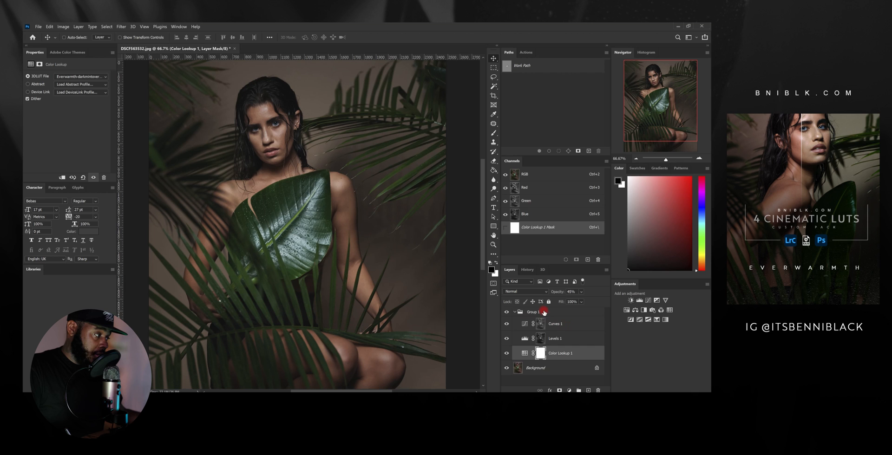
left_click(514, 312)
left_click(507, 314)
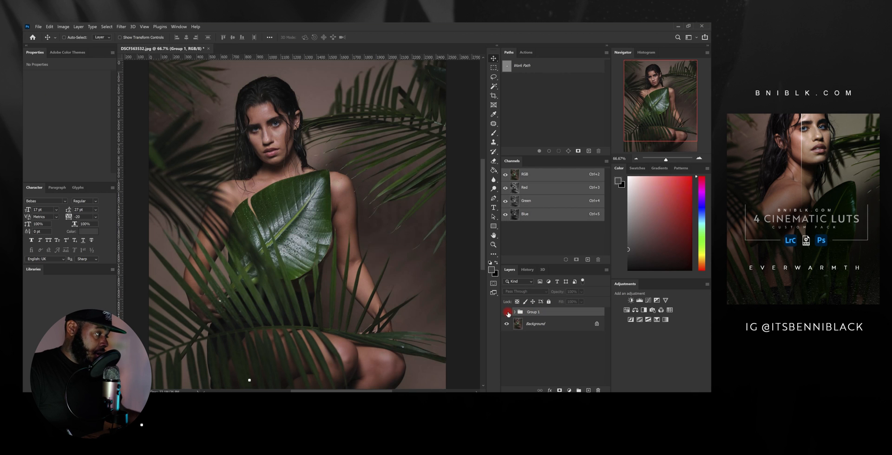
left_click(508, 314)
left_click(507, 312)
left_click(507, 312)
Step: Set the opacity of the Color Lookup layer inside the group to 79%
left_click(514, 312)
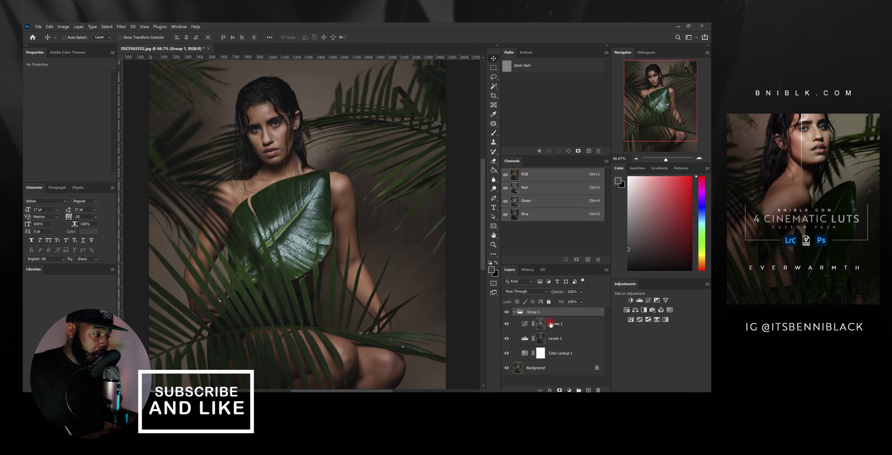
left_click(551, 354)
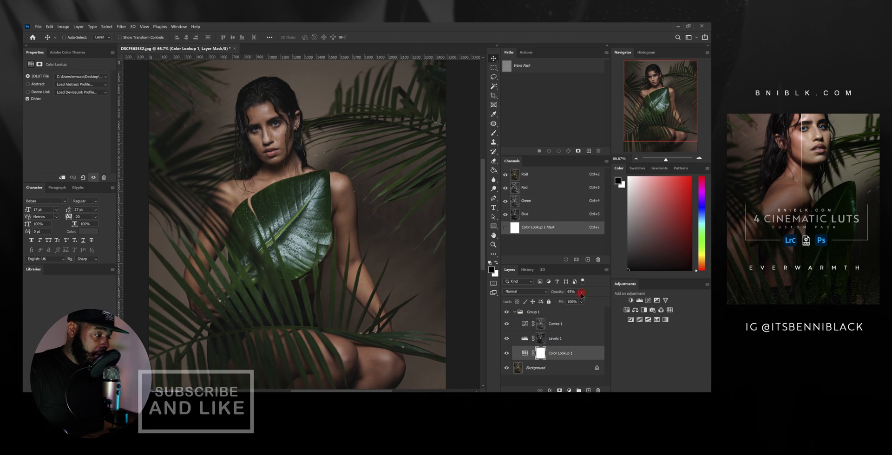
left_click(581, 293)
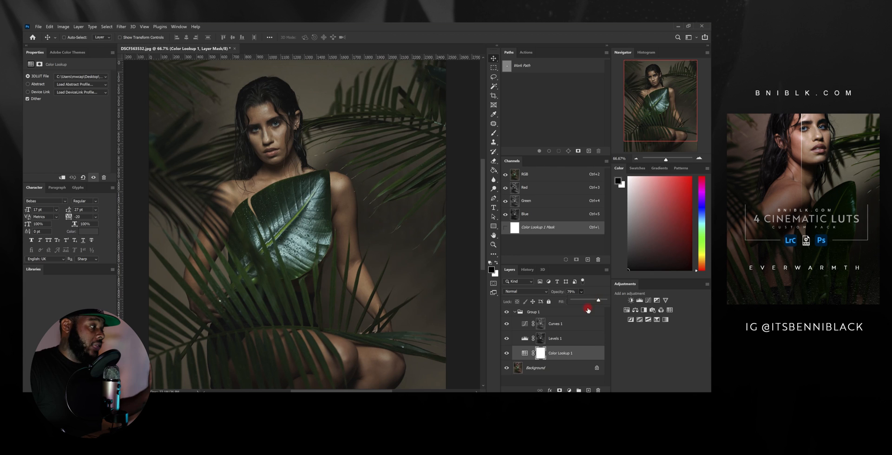
Step: Collapse the group and toggle its visibility to compare the stronger LUT effect with the original photo
left_click(515, 312)
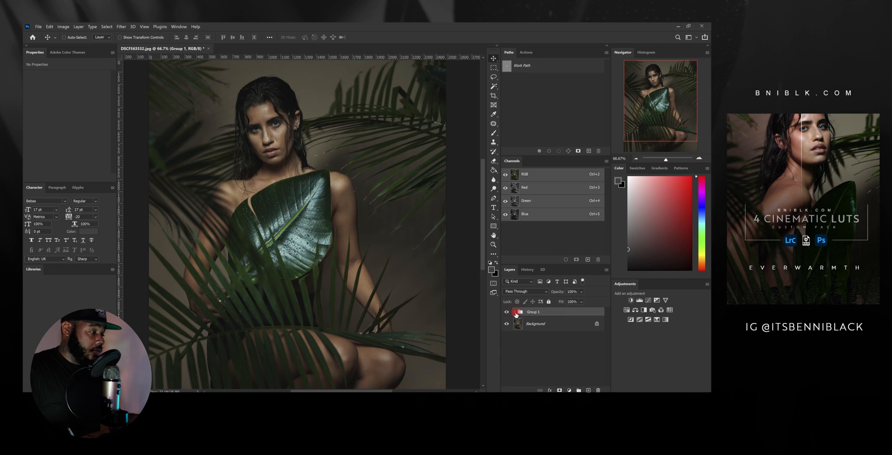
left_click(506, 313)
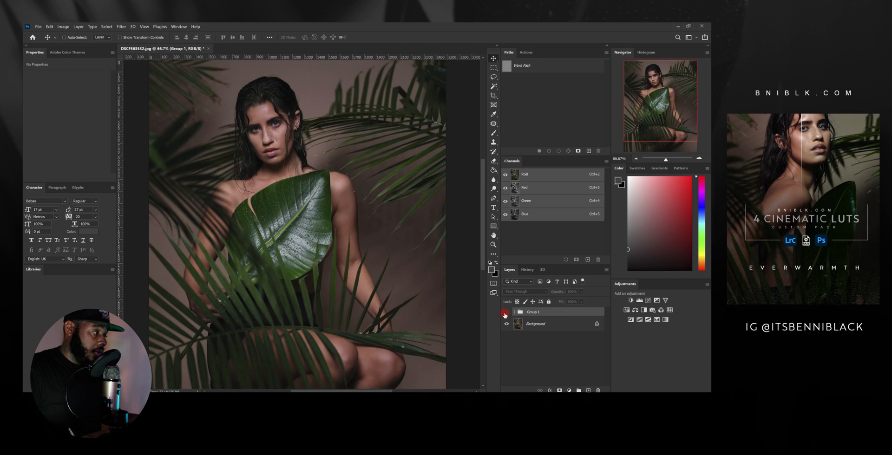
left_click(505, 314)
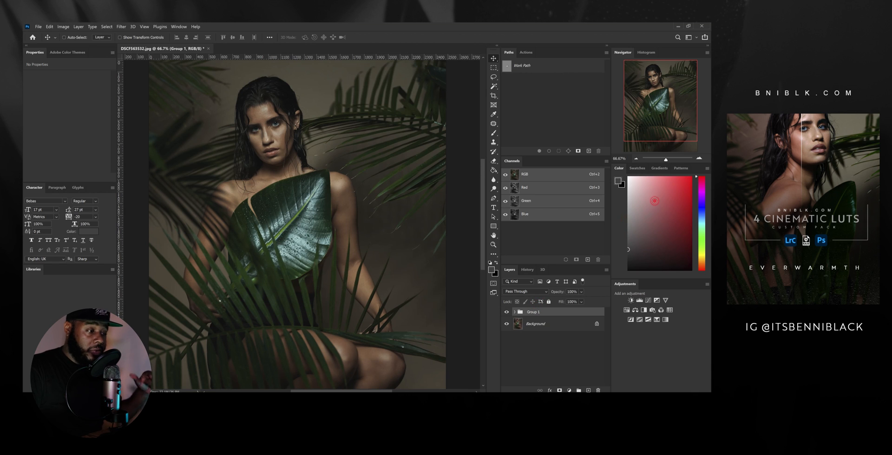
Step: Examine the new grade on the leaf and face at 200% zoom and on the upper body at 100%
left_click_drag(654, 115, 631, 113)
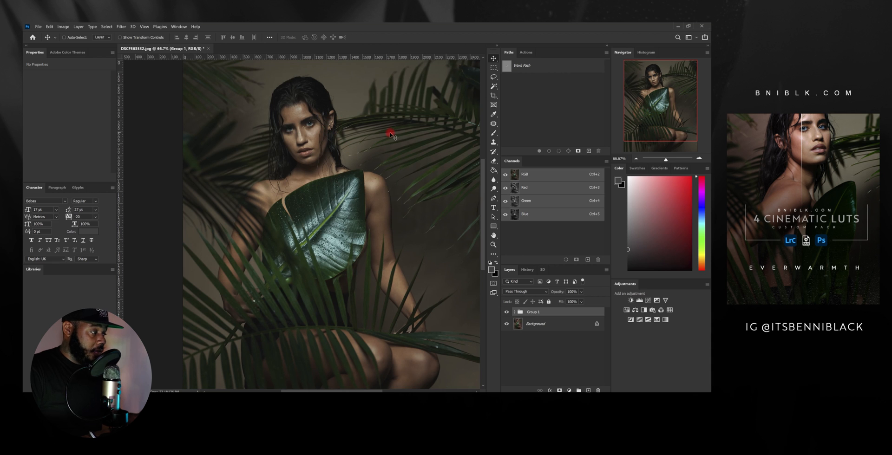
left_click(698, 159)
left_click(699, 159)
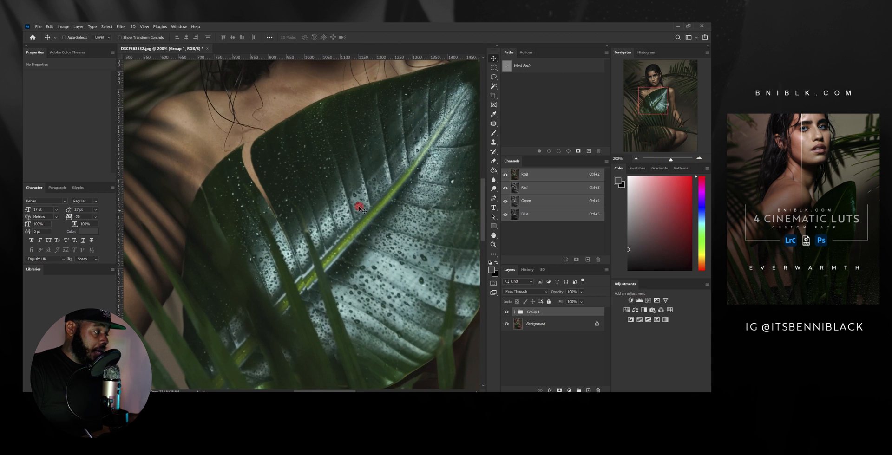
left_click_drag(657, 96, 658, 75)
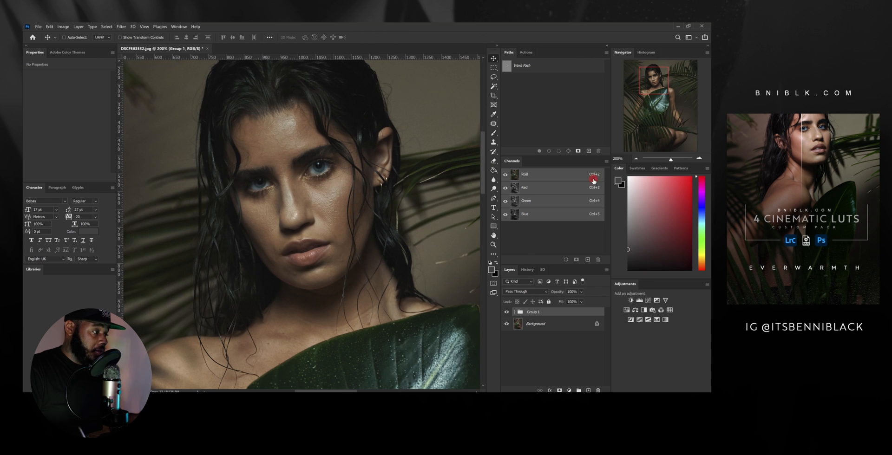
left_click(635, 160)
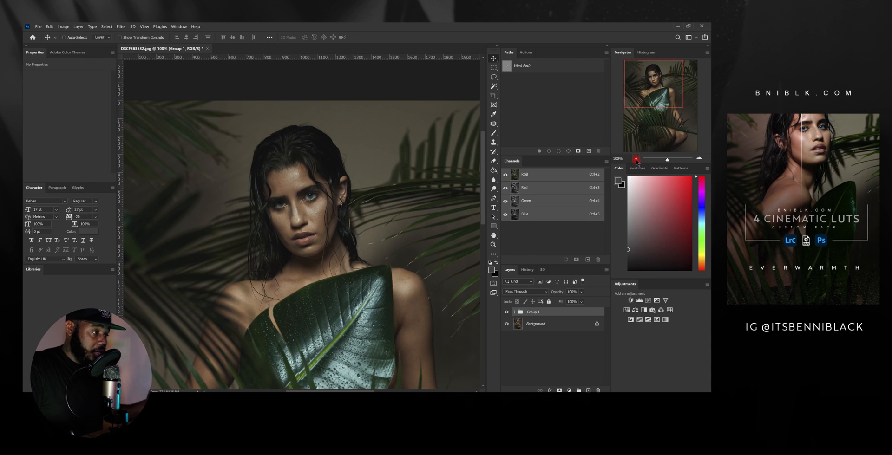
left_click_drag(644, 115, 647, 94)
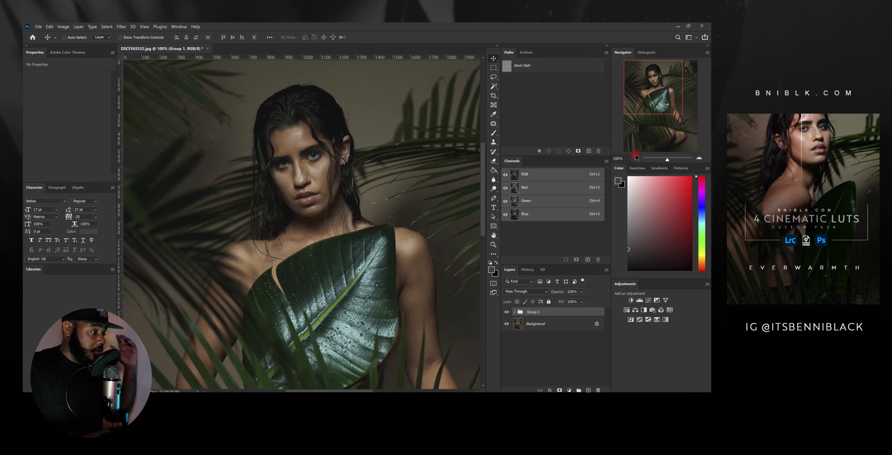
Step: Toggle the group's visibility for a before-and-after check at 100% zoom and review the full grade at 66.67%
left_click(506, 313)
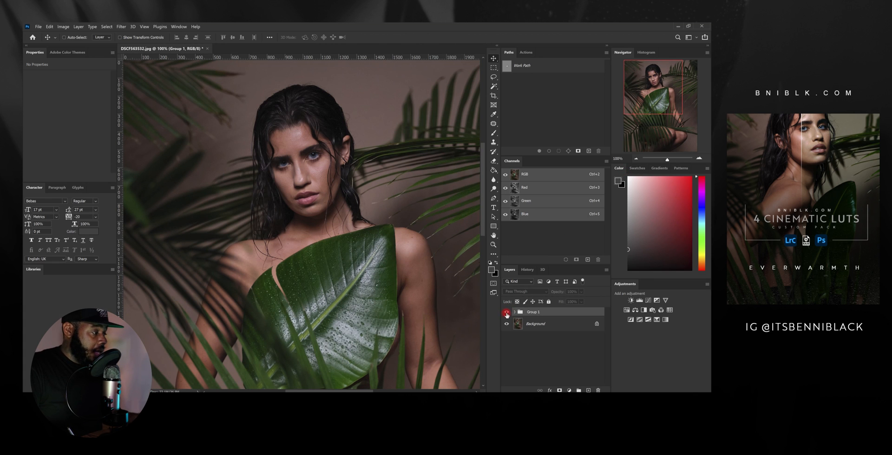
left_click(506, 313)
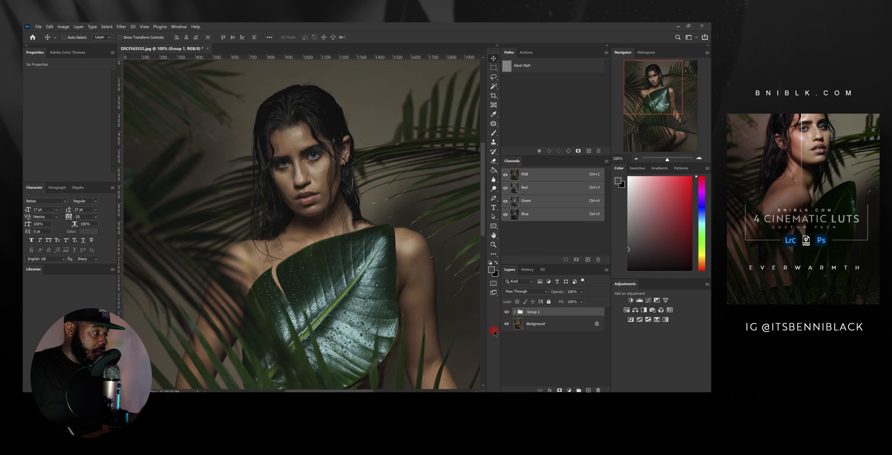
left_click(636, 159)
left_click_drag(639, 105, 650, 102)
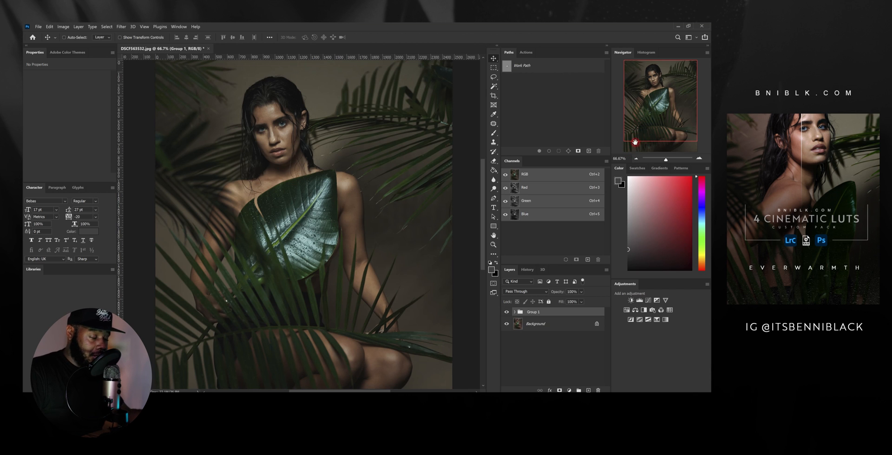
left_click_drag(639, 118, 635, 125)
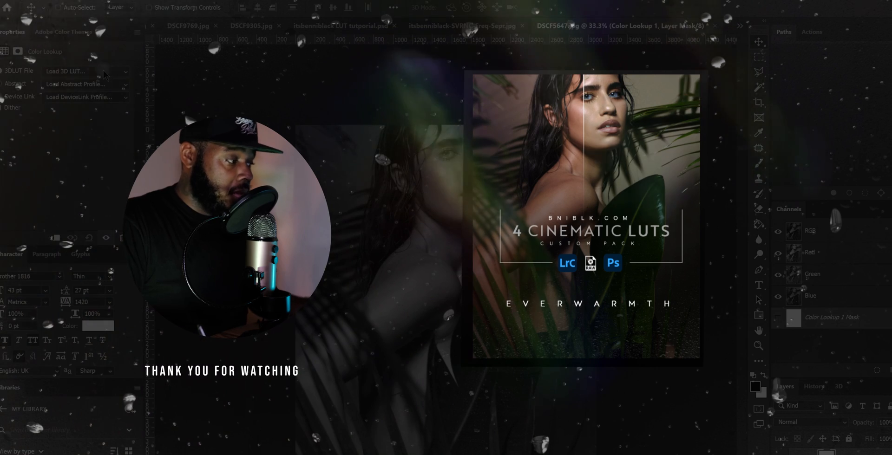
left_click(125, 71)
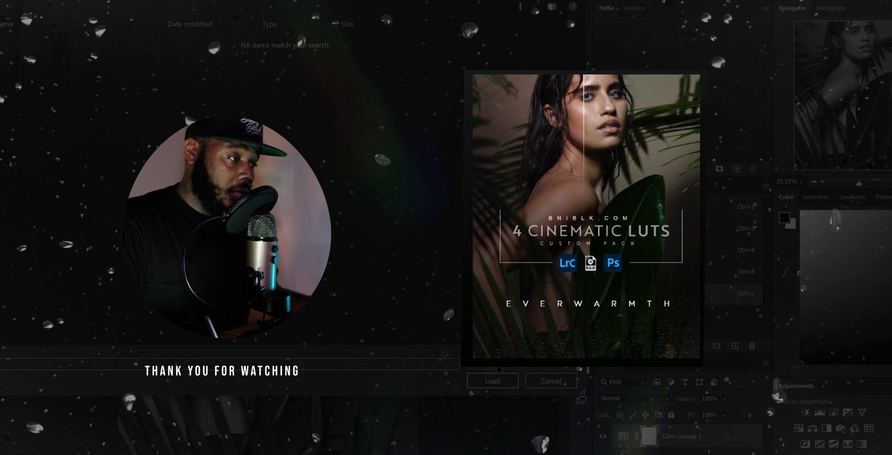